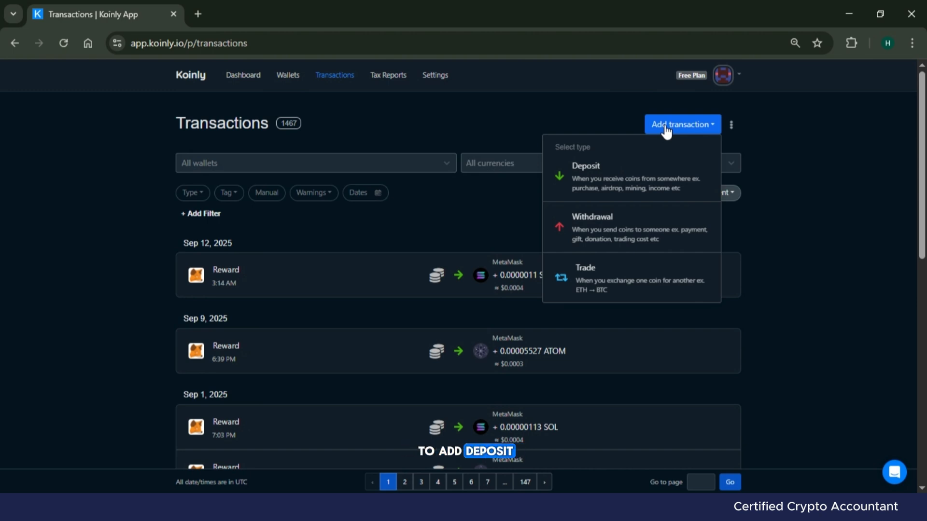
- Start a new deposit transaction and set its date to 10/04/2025 01:00 AM
left_click(645, 175)
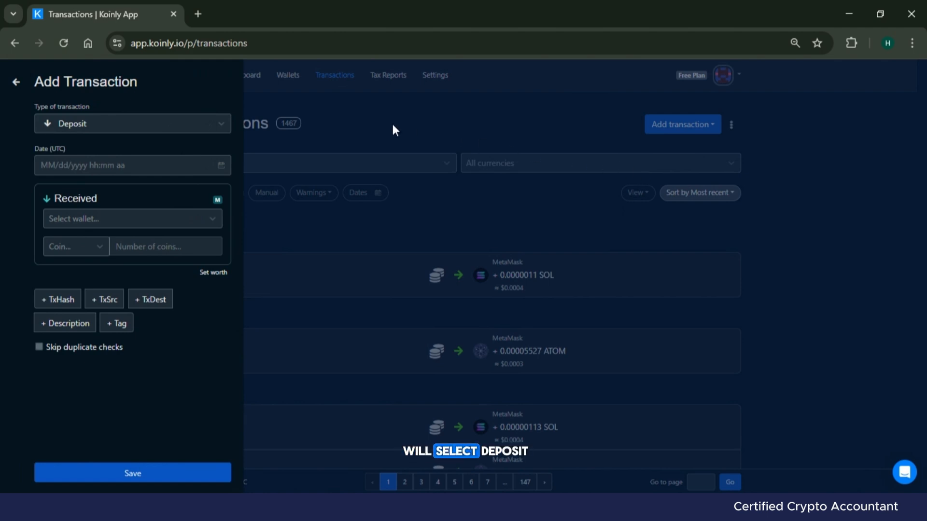
left_click(161, 121)
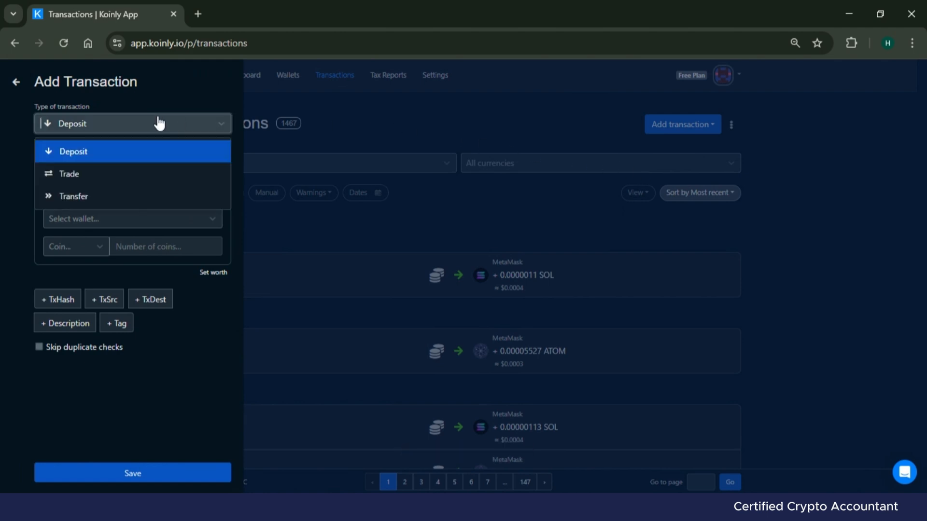
left_click(116, 150)
left_click(115, 165)
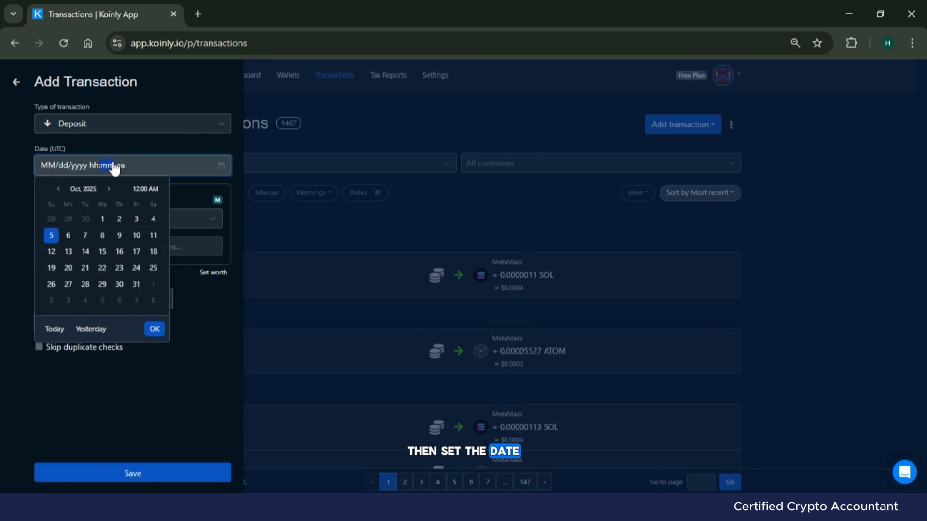
left_click(152, 221)
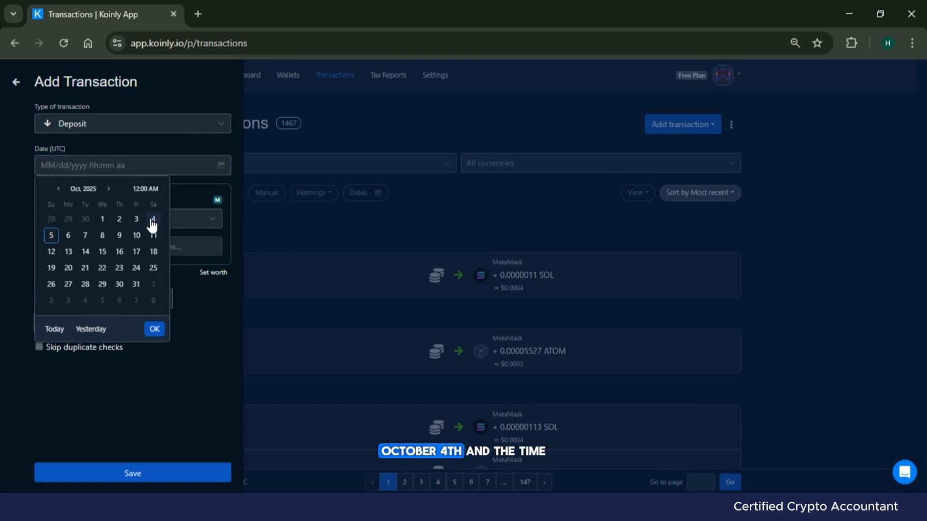
left_click(145, 188)
left_click(56, 235)
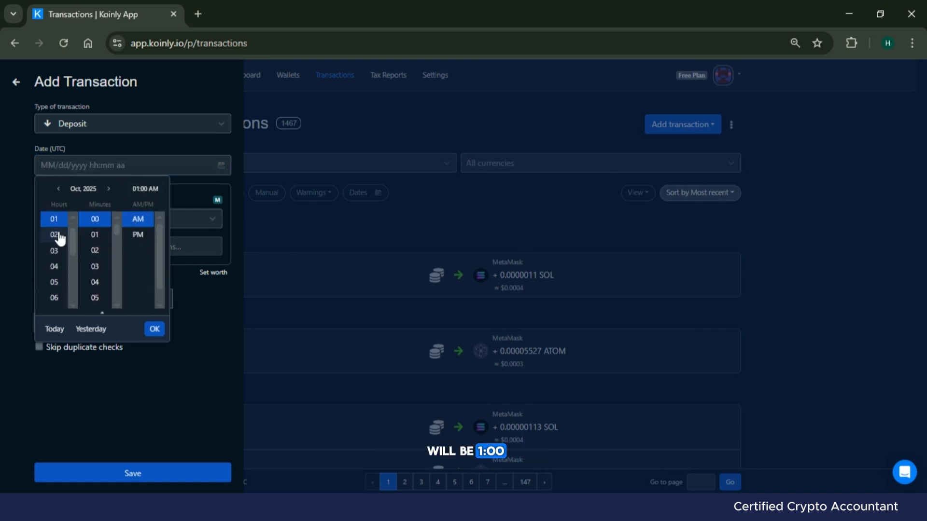
left_click(154, 331)
- Set the received side of the deposit to 1000 ETH (Ethereum) in the MetaMask wallet
left_click(152, 220)
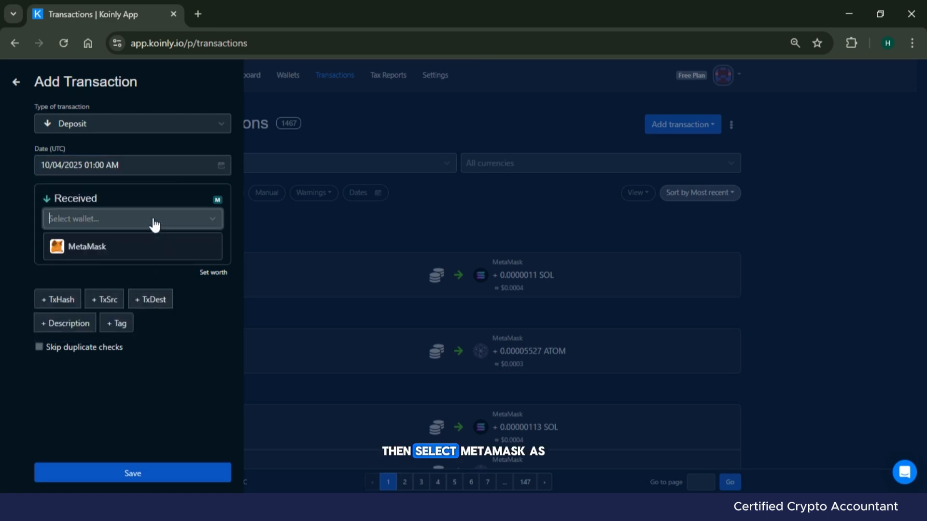
left_click(139, 252)
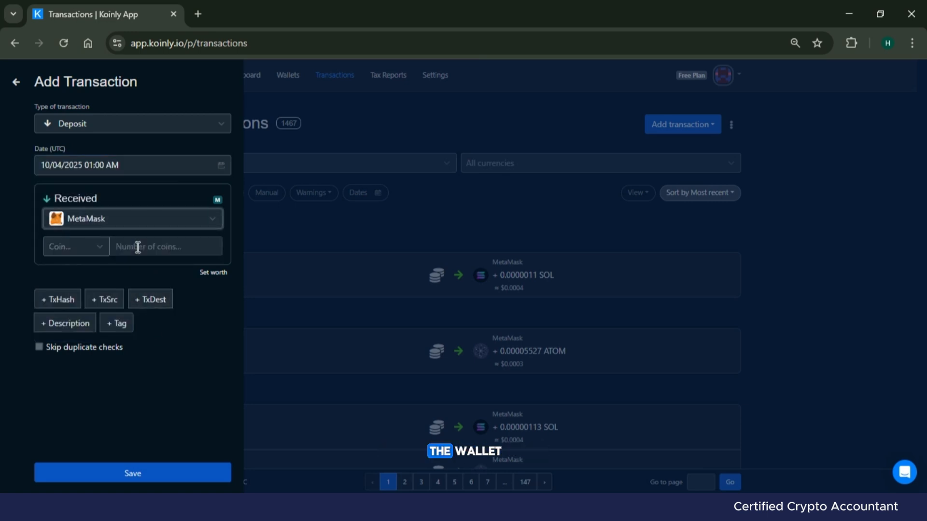
left_click(99, 253)
type("ETH")
left_click(82, 313)
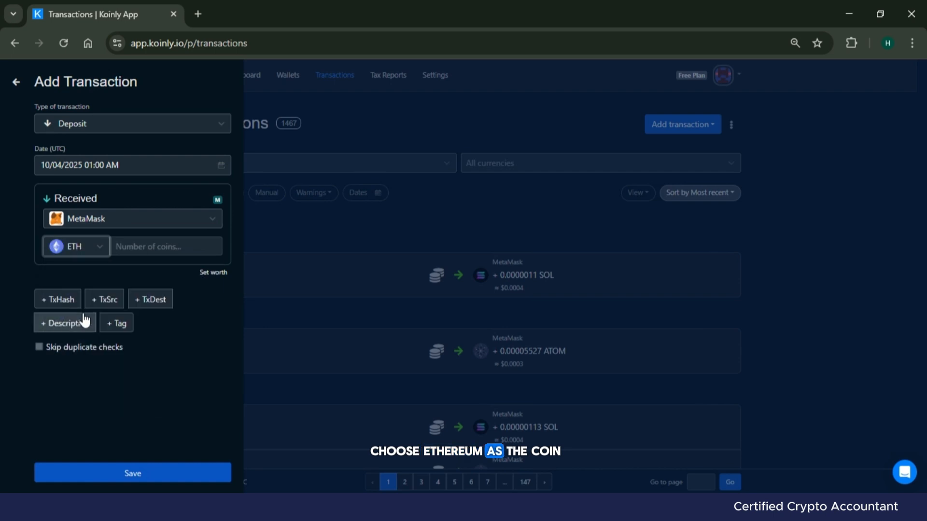
left_click(127, 245)
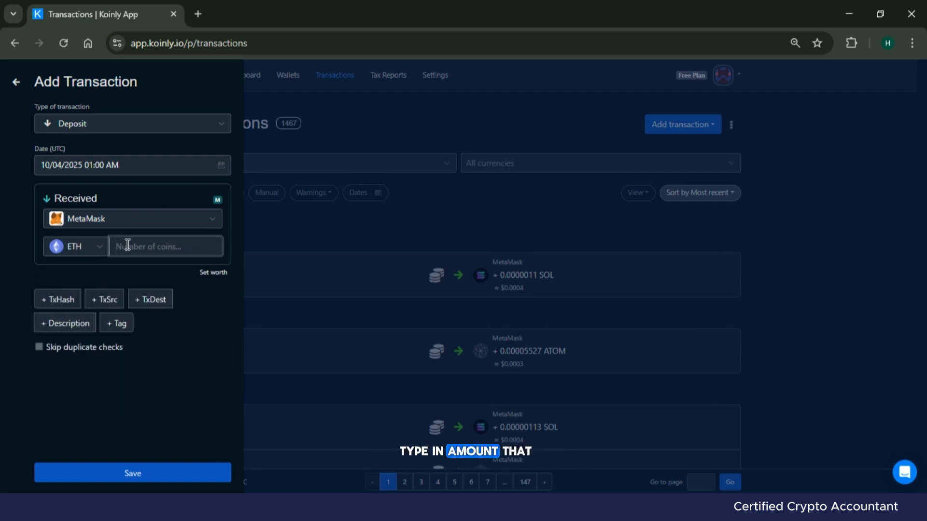
type("100")
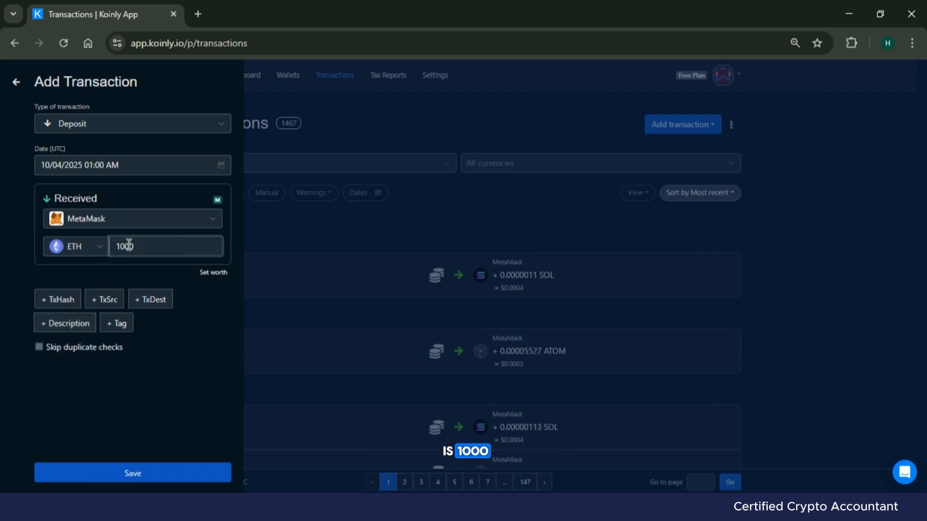
type("0")
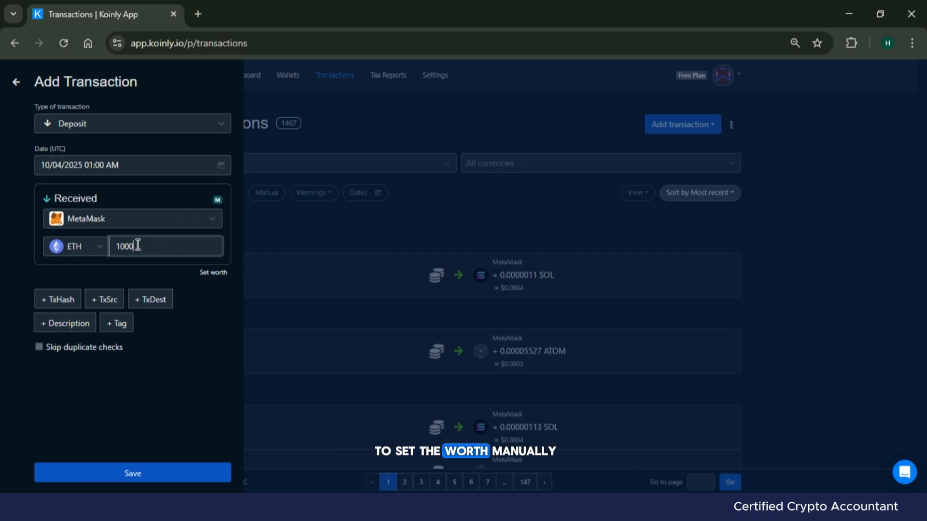
- Set the deposit's net worth to 2000000 USD and add the description "ETH AIRDROP REWARD"
left_click(203, 272)
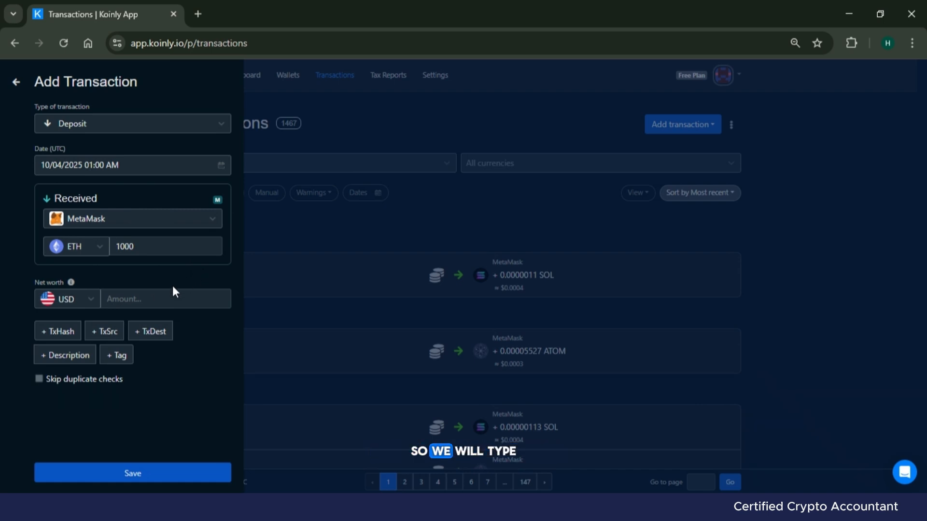
left_click(147, 298)
type("2000000")
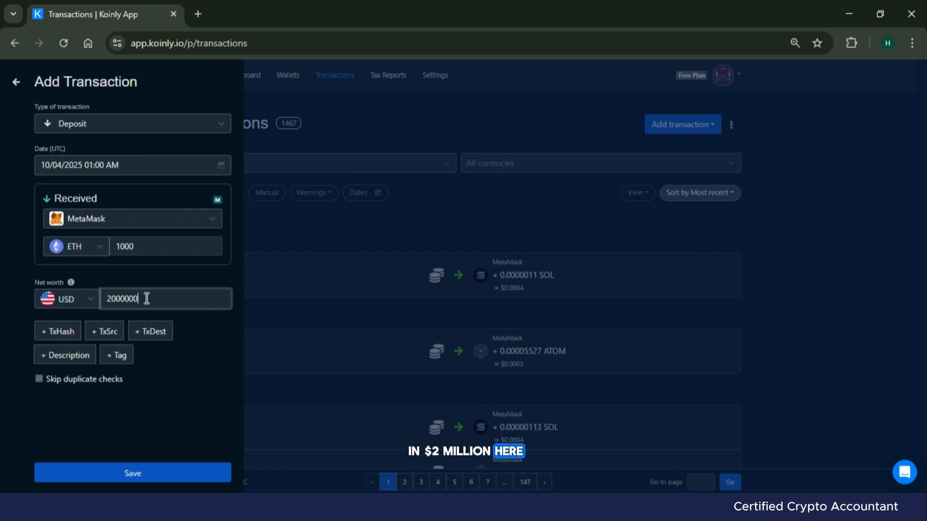
left_click(80, 355)
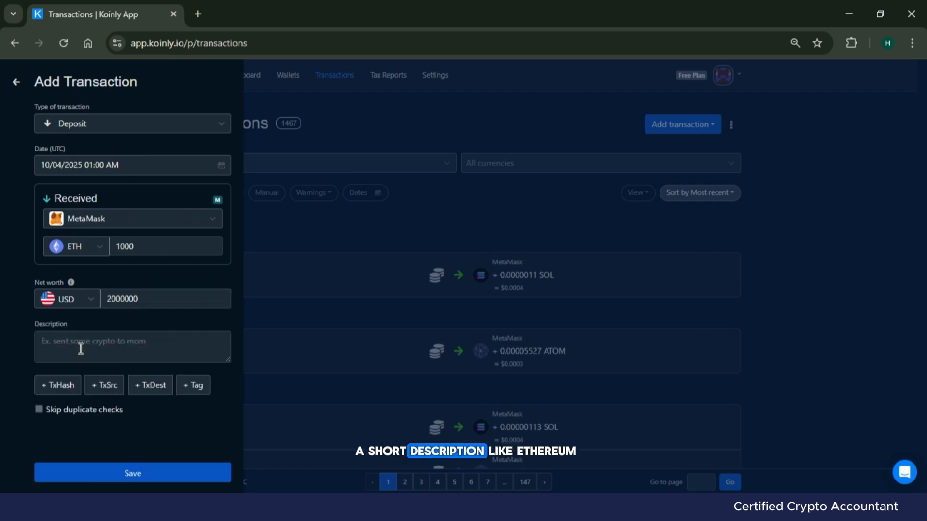
left_click(81, 349)
type("ETH AIRDROP R")
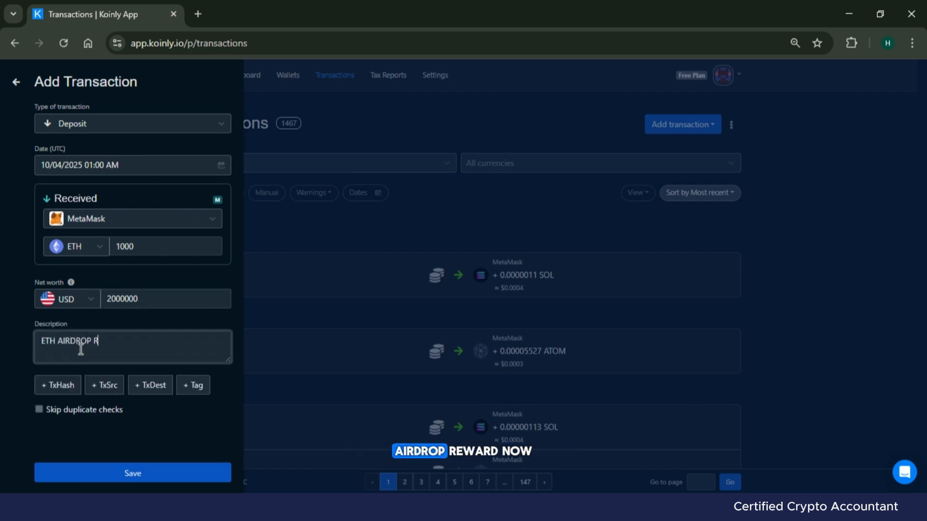
type("EWARD")
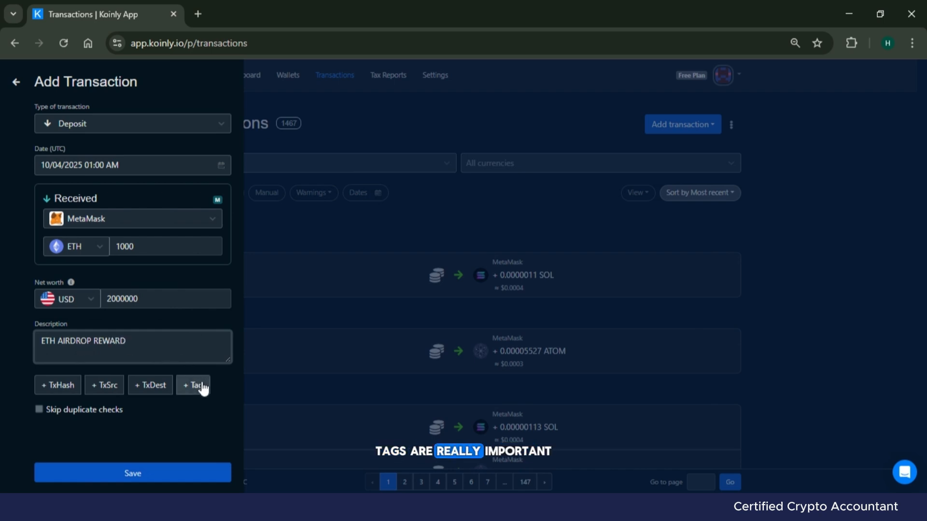
- Tag the deposit as Reward and save the transaction
left_click(202, 387)
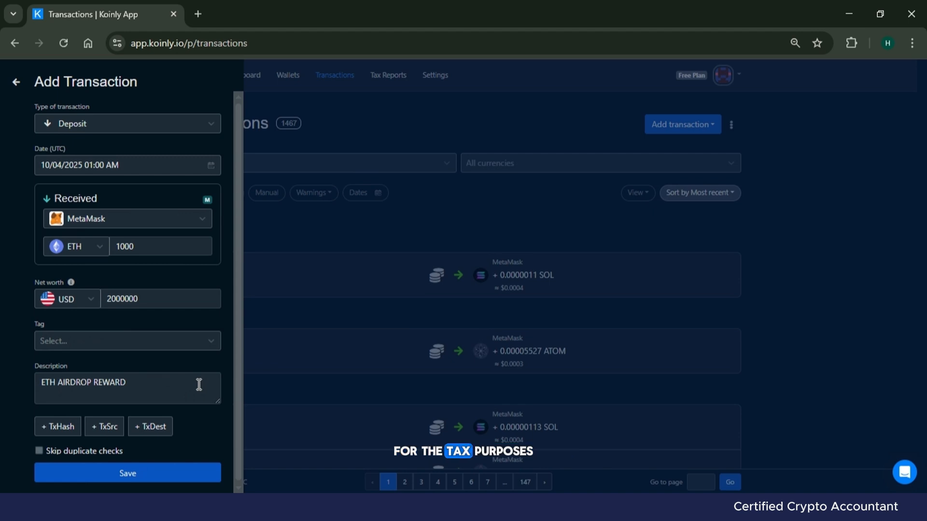
left_click(96, 344)
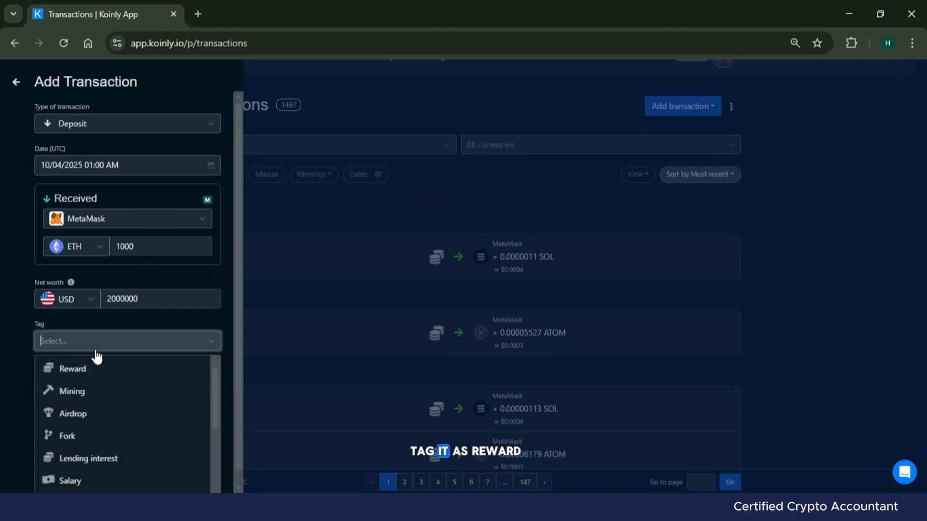
left_click(95, 368)
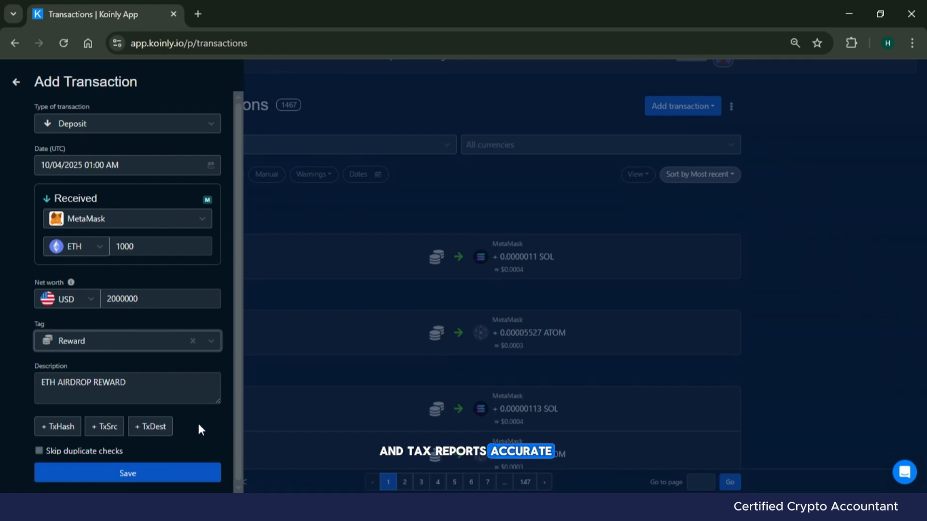
left_click(190, 478)
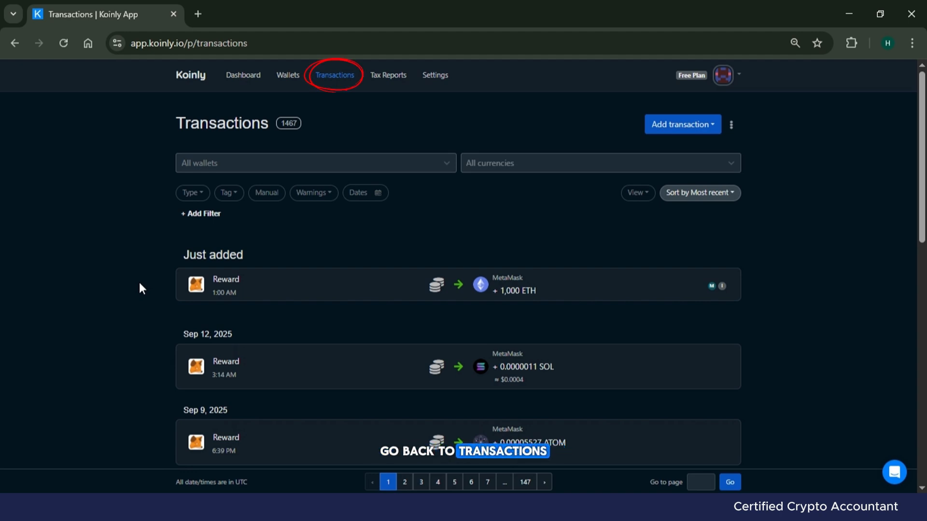
- Start a new withdrawal transaction and set its date to 10/04/2025 01:00 AM
left_click(692, 124)
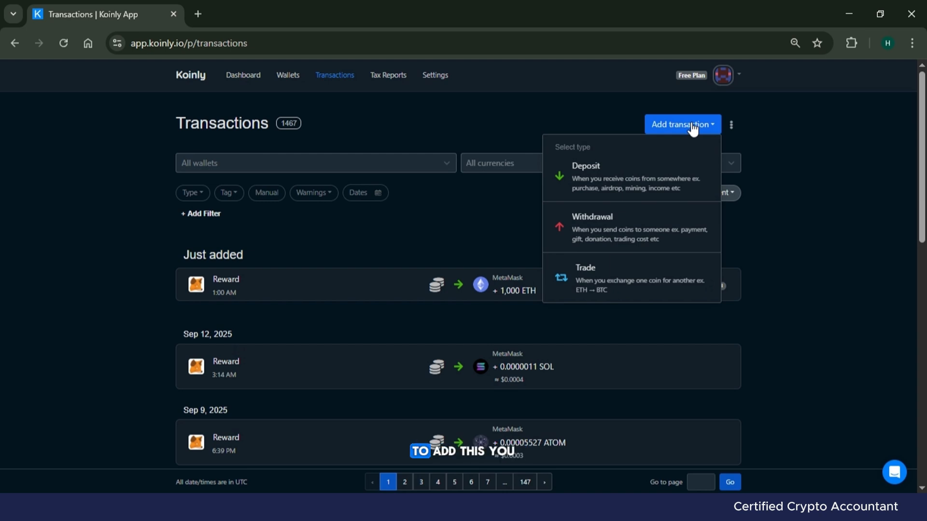
left_click(648, 220)
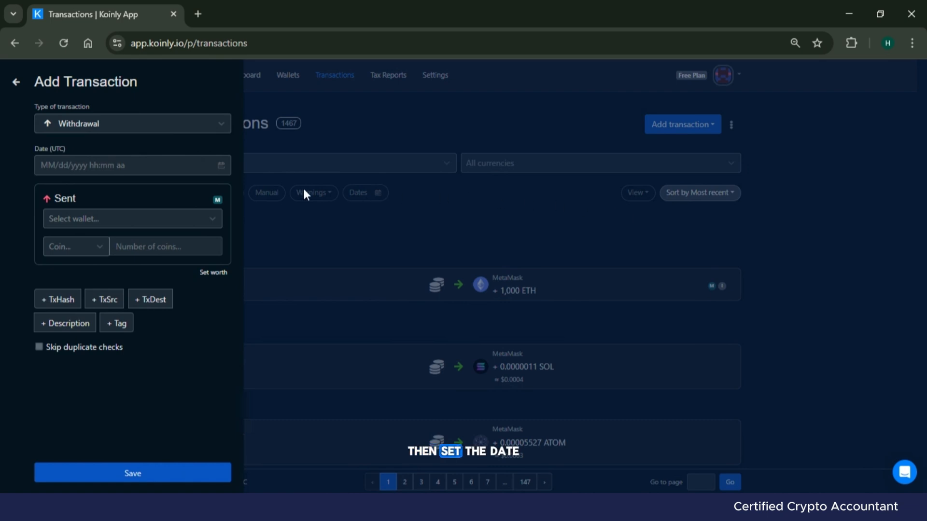
left_click(203, 170)
left_click(154, 220)
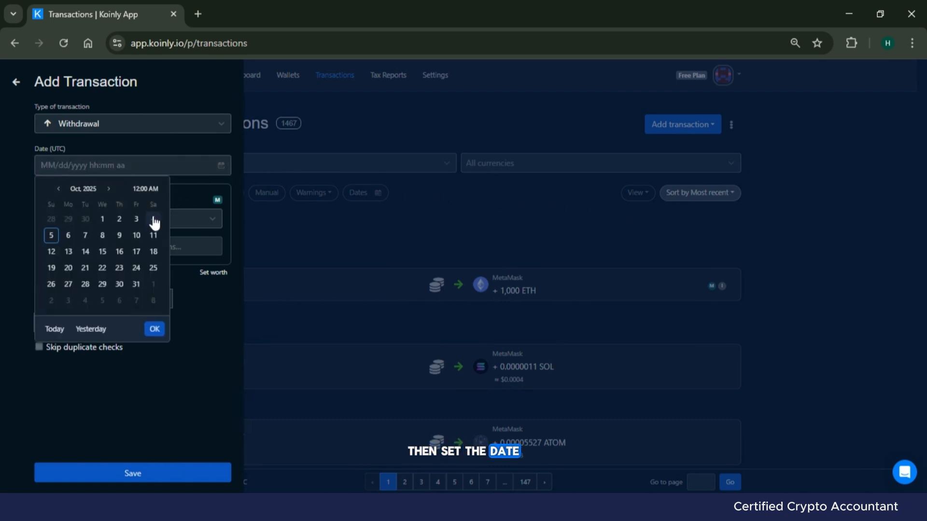
left_click(154, 198)
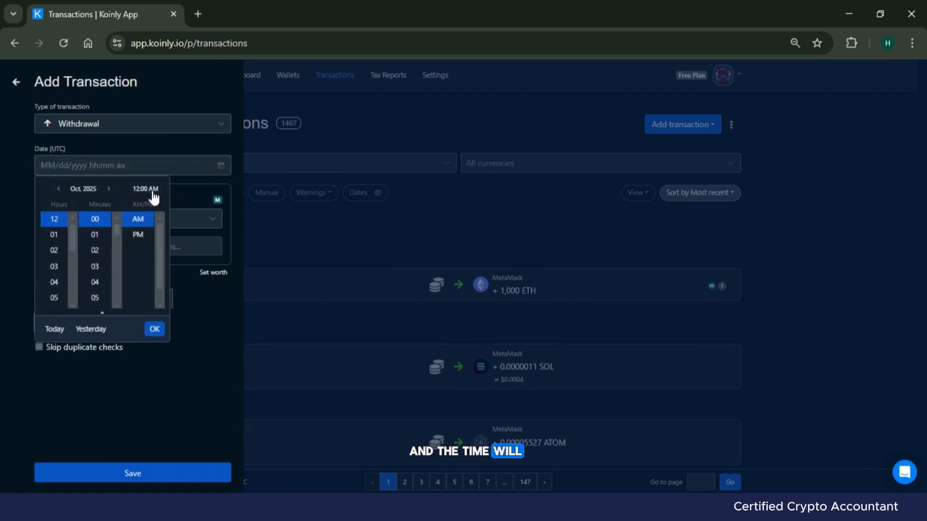
left_click(56, 237)
left_click(154, 328)
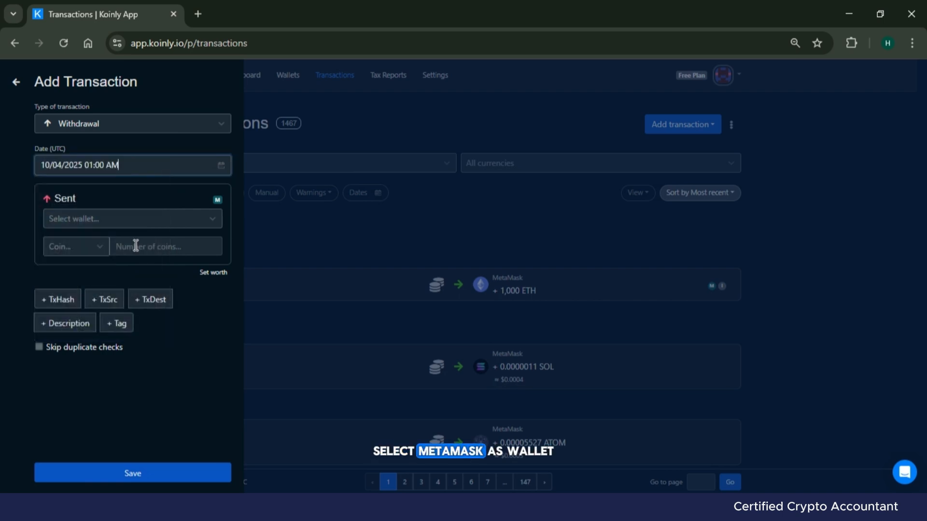
- Set the sent side of the withdrawal to 50 ETH (Ethereum) from the MetaMask wallet
left_click(136, 229)
left_click(118, 246)
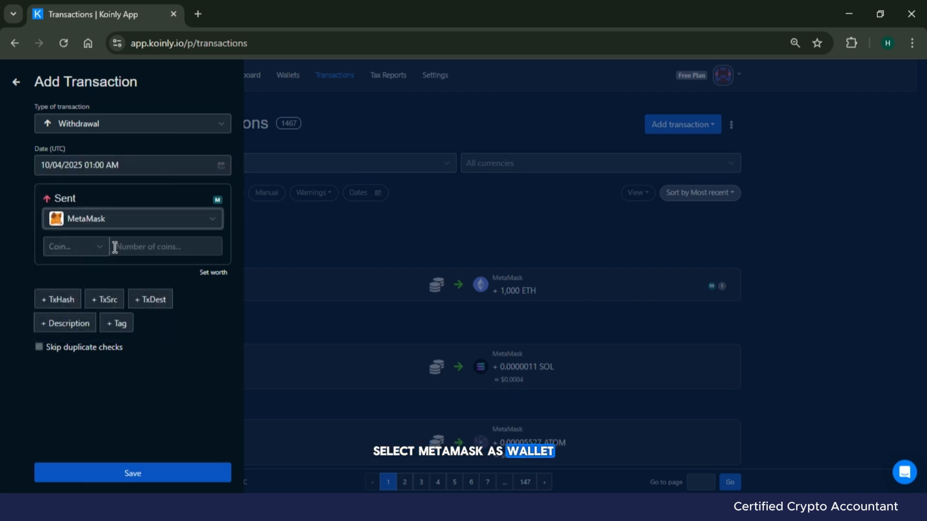
left_click(99, 247)
type("ETH")
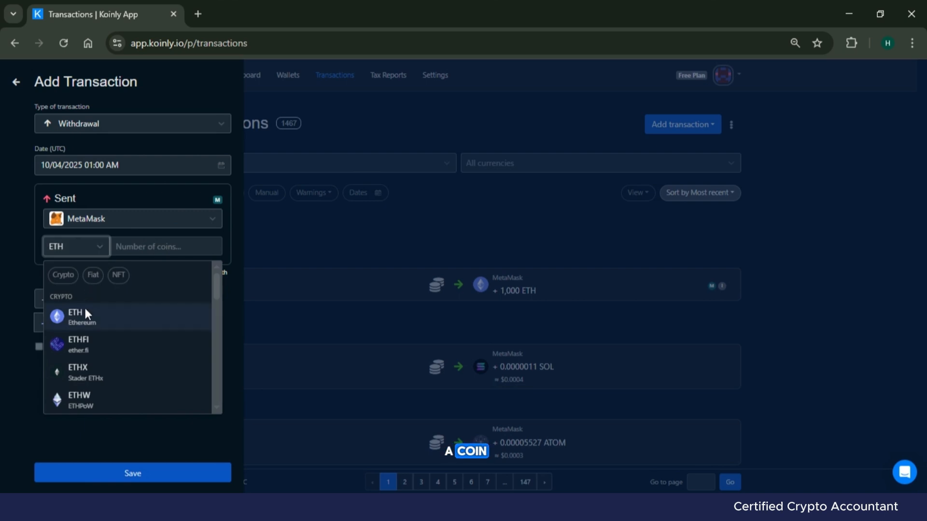
left_click(86, 310)
left_click(139, 245)
type("50")
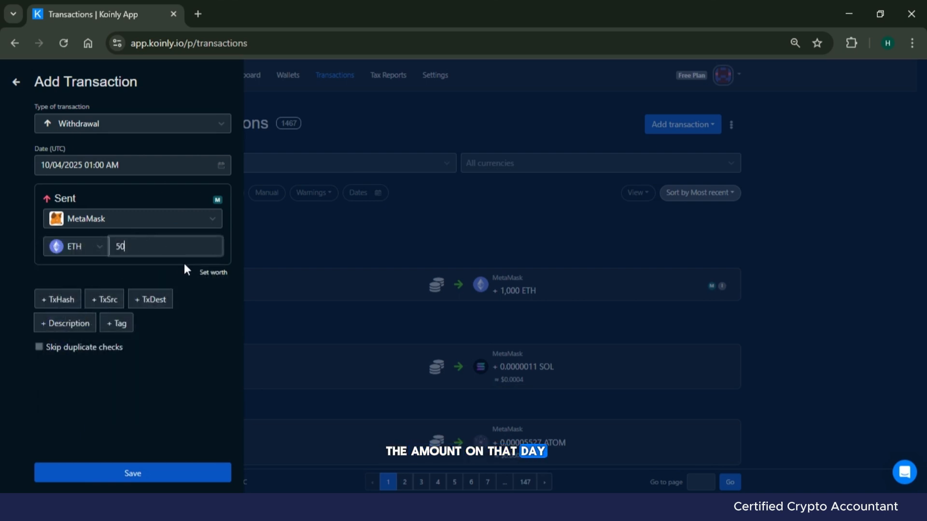
- Set the withdrawal's net worth to 100000 USD and add the description "PAYMENT TO FRIEND"
left_click(208, 273)
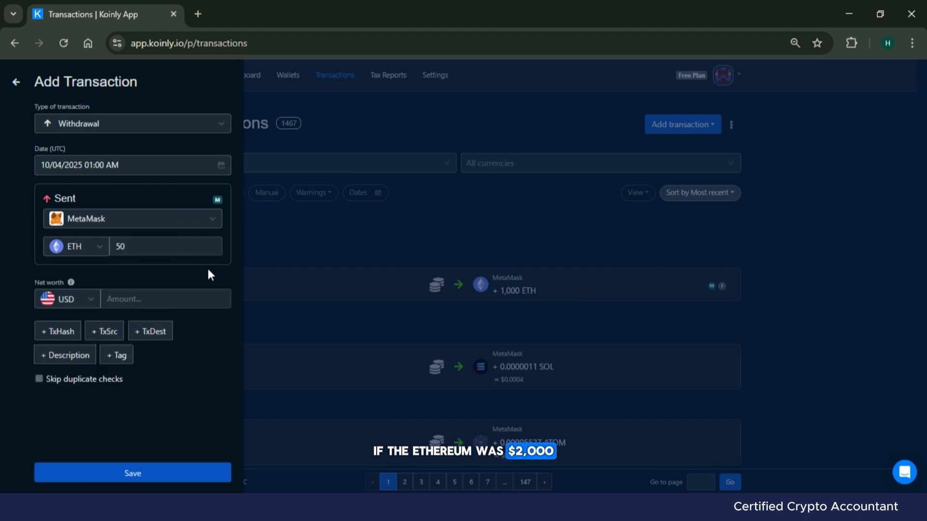
left_click(202, 297)
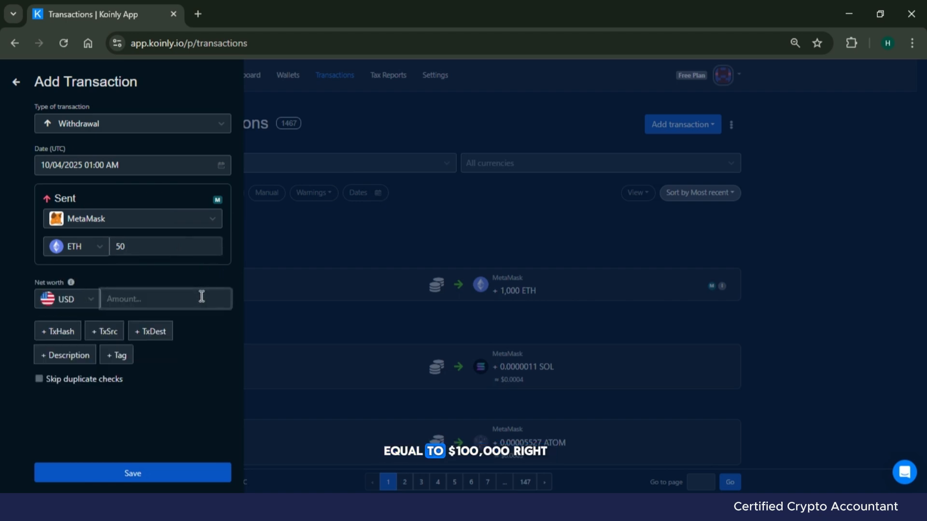
type("100000")
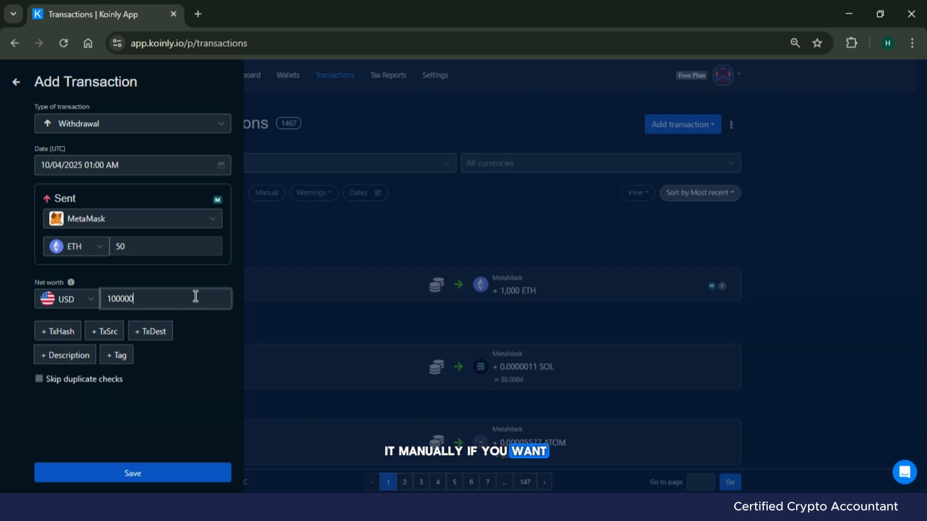
left_click(70, 356)
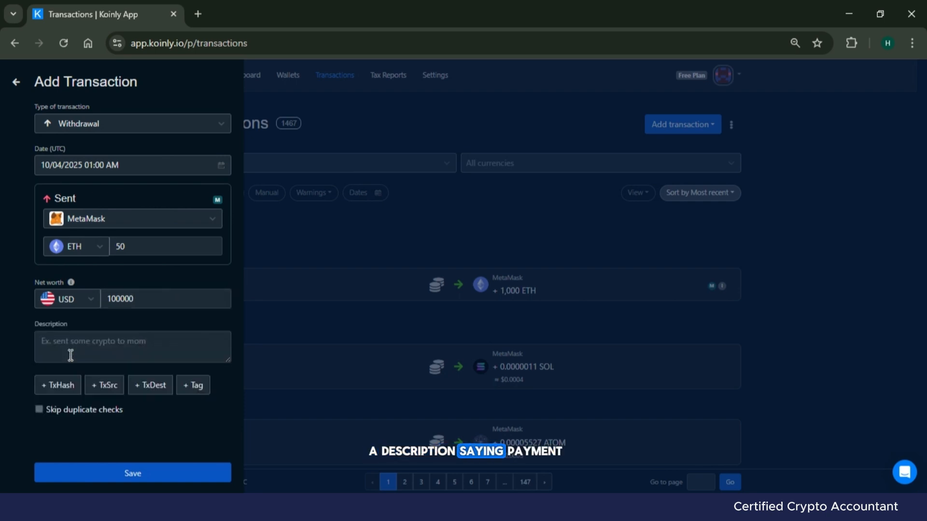
left_click(71, 356)
type("PAYMENT TO FRIEND")
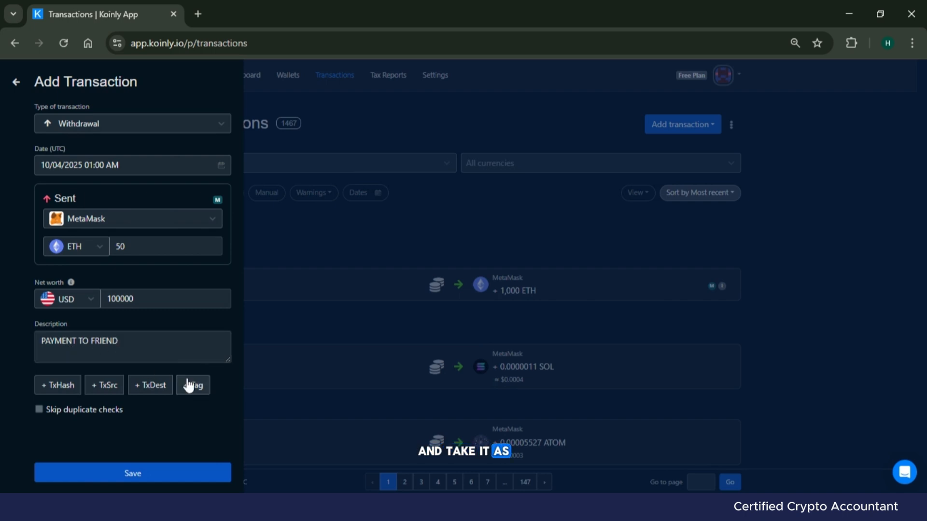
- Tag the withdrawal as Gift and save the transaction
left_click(189, 384)
left_click(183, 345)
left_click(87, 366)
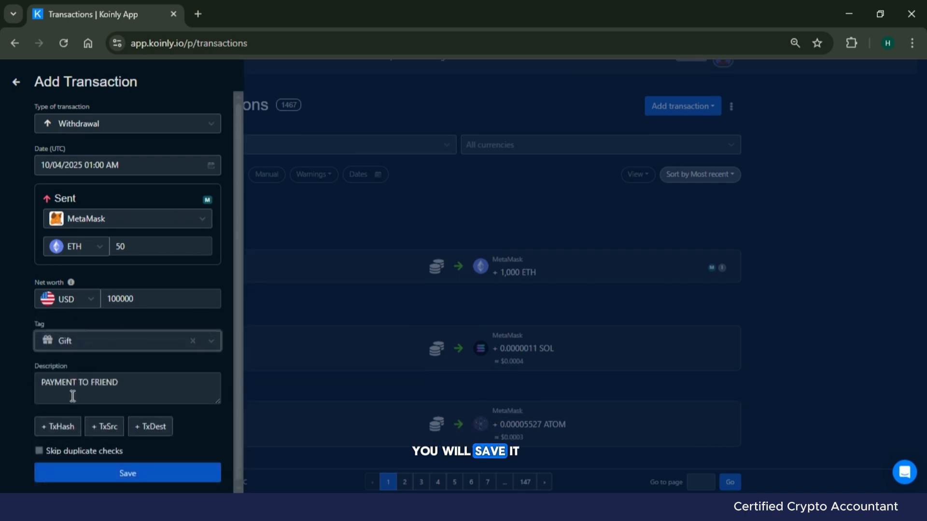
left_click(69, 473)
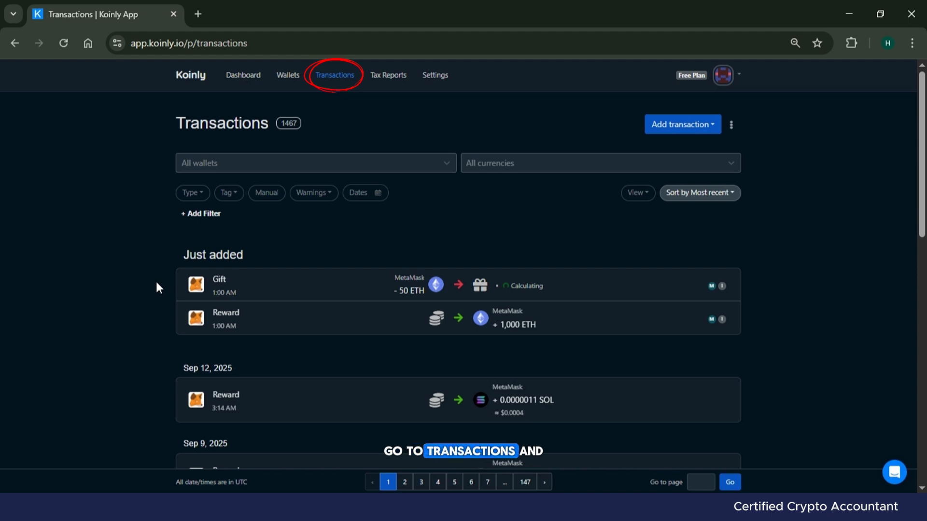
- Start a new trade transaction and set its date to 10/04/2025 01:00 AM
left_click(659, 129)
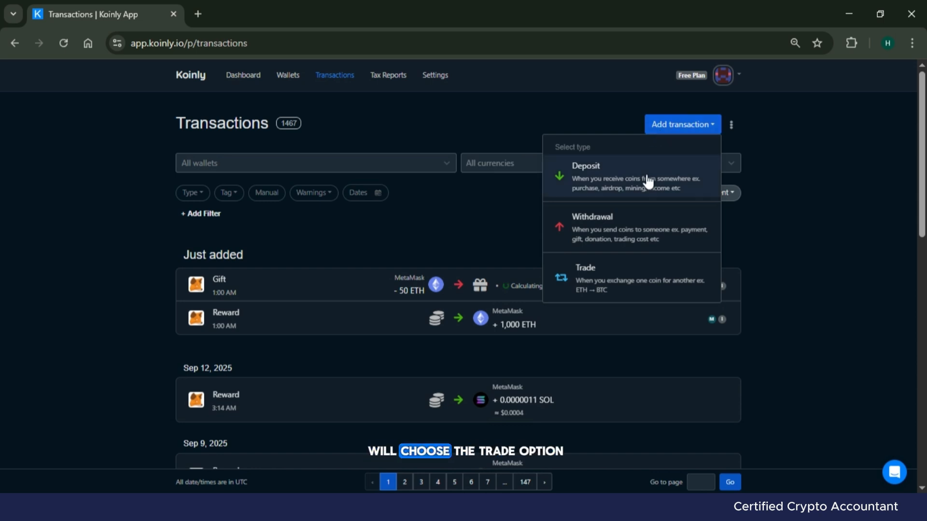
left_click(611, 279)
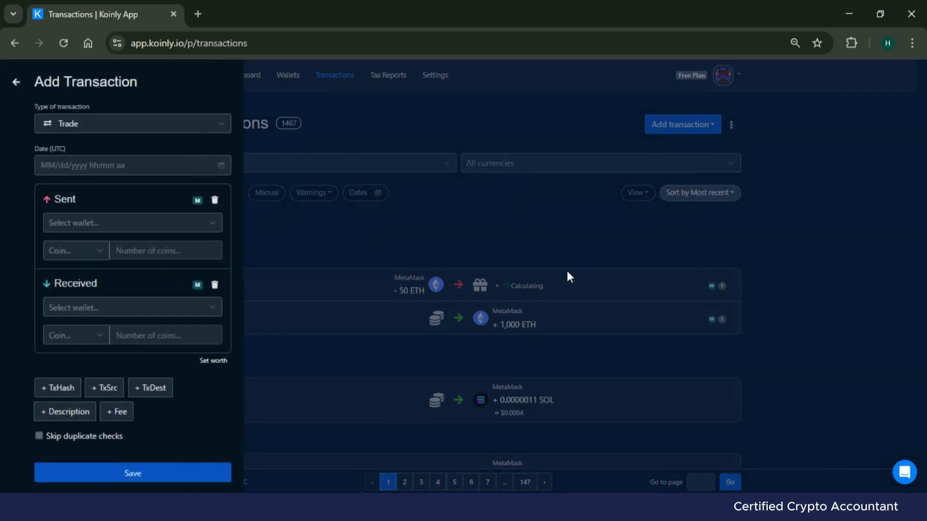
left_click(174, 170)
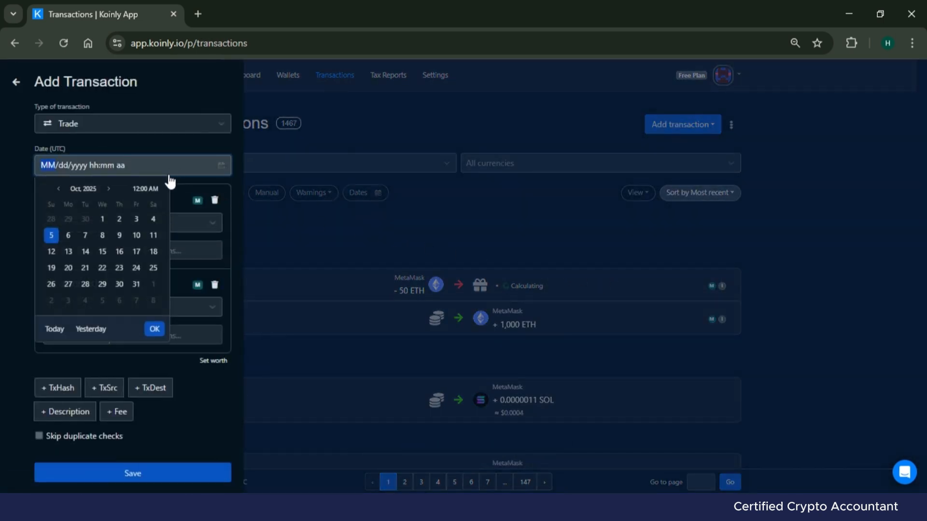
left_click(153, 220)
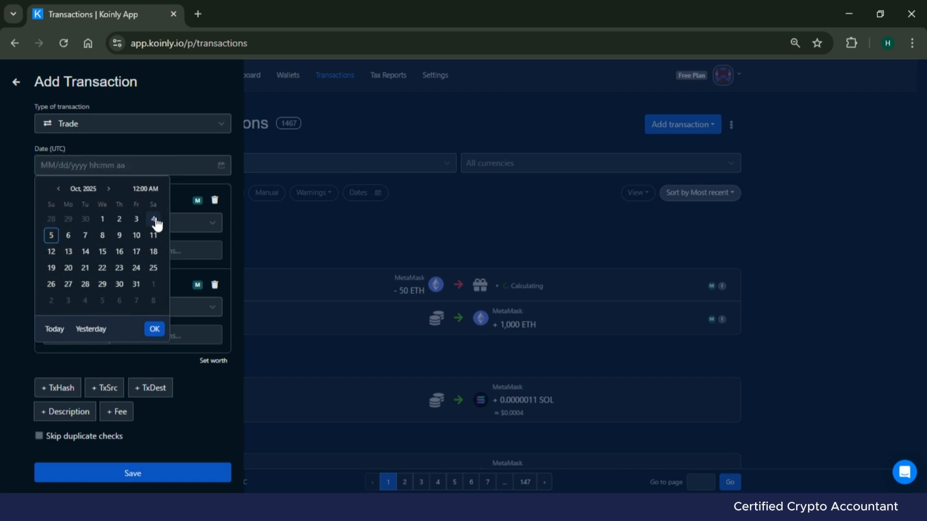
left_click(153, 191)
left_click(54, 241)
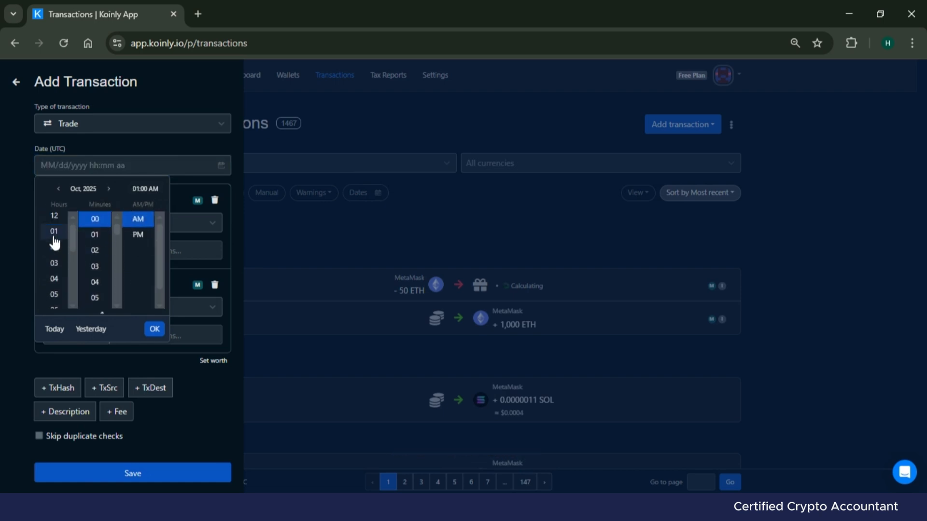
left_click(154, 330)
- Set the sent side of the trade to 1000 ETH from the MetaMask wallet
left_click(150, 227)
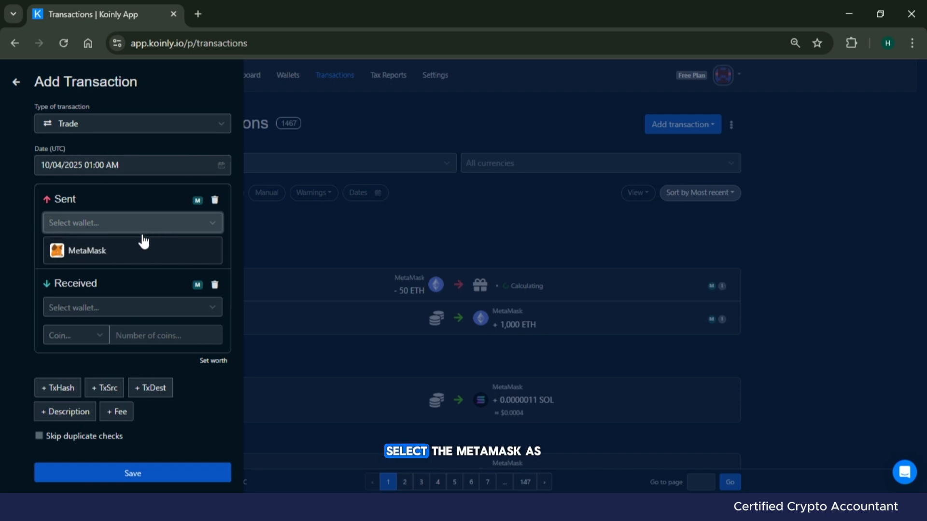
left_click(135, 250)
left_click(99, 251)
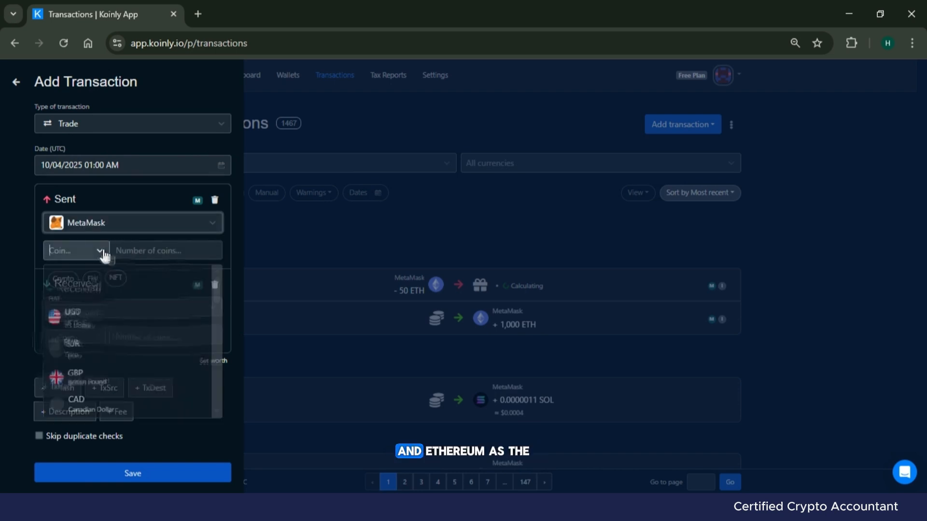
type("ETH")
left_click(86, 319)
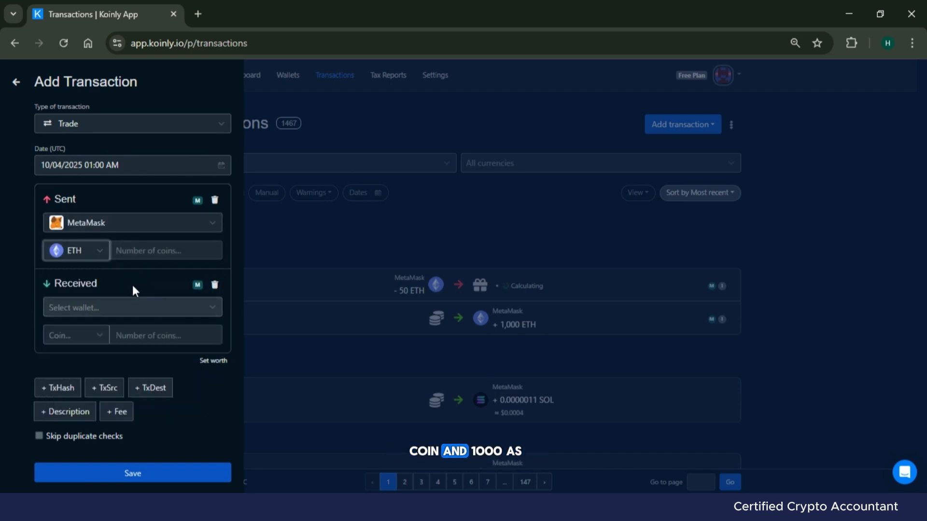
left_click(165, 250)
type("1000")
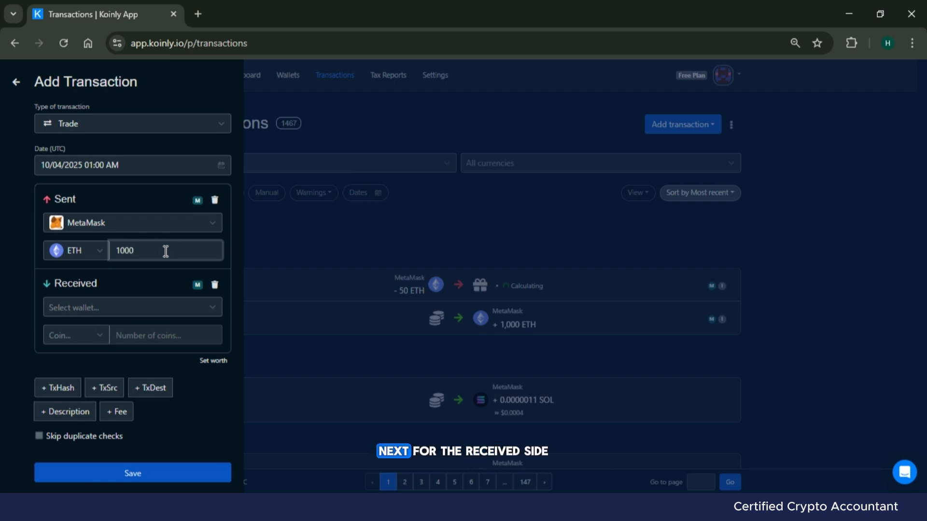
- Set the received side of the trade to 5 LTC (Litecoin) in the MetaMask wallet
left_click(144, 310)
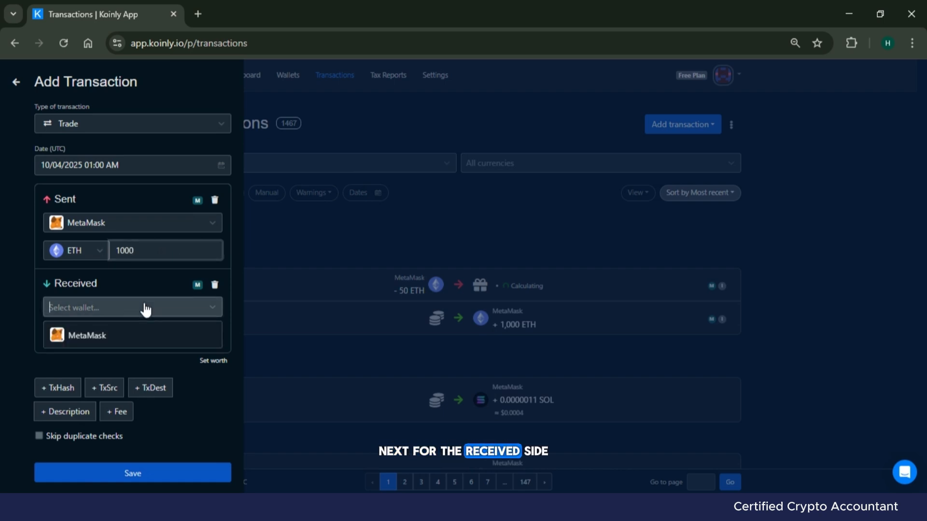
left_click(129, 331)
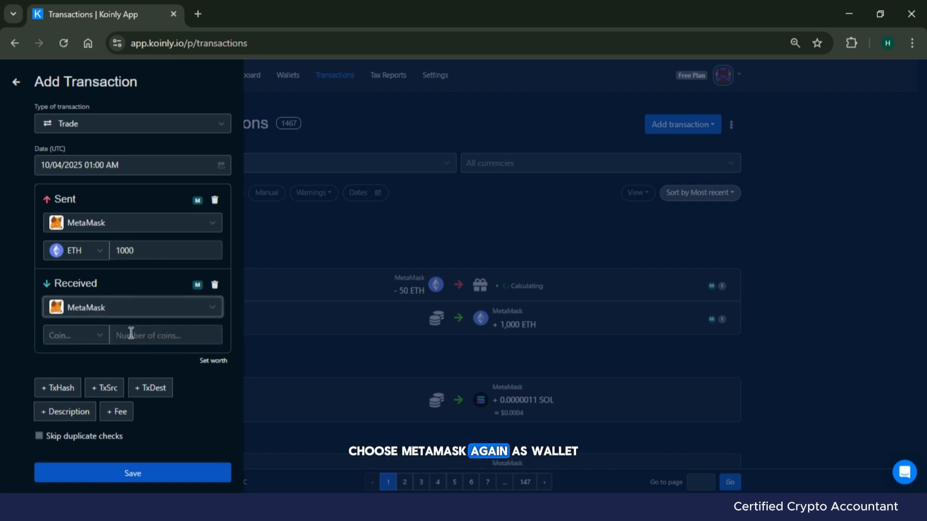
left_click(89, 335)
type("LTC")
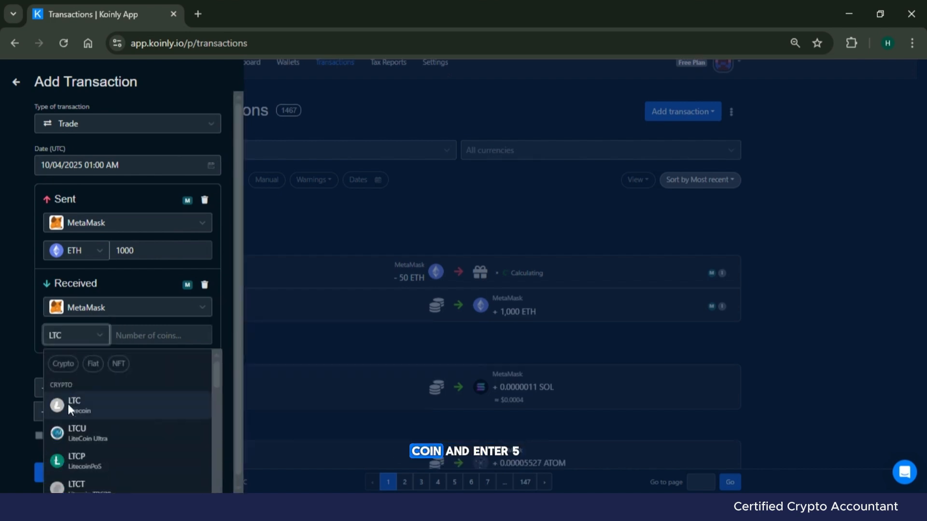
left_click(68, 403)
left_click(136, 337)
type("5")
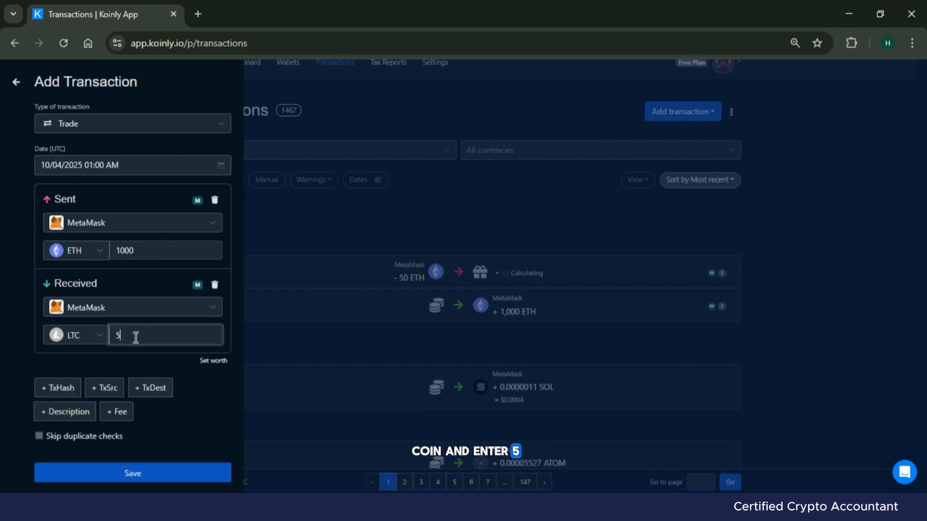
- Add the description "ETC TO LTC SWAP" to the trade and save the transaction
left_click(66, 409)
type("ETC TO LTC SWAP")
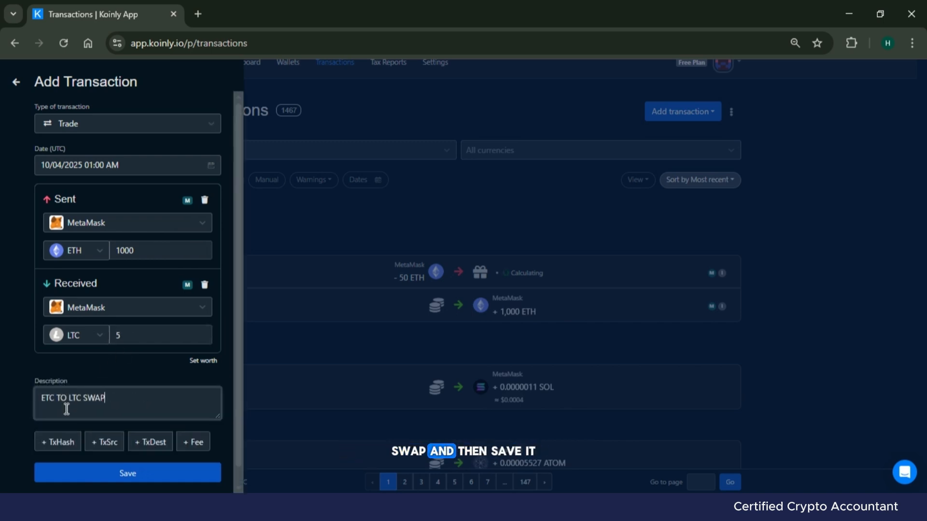
left_click(84, 475)
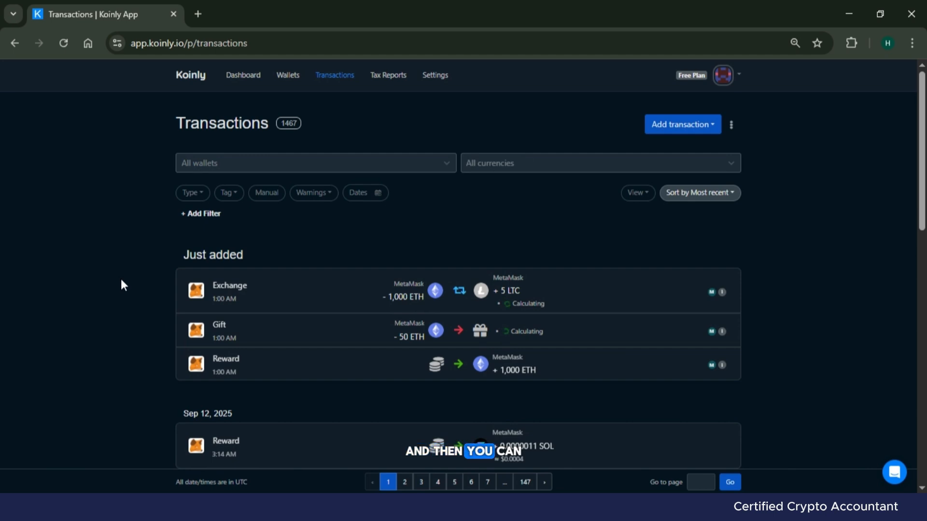